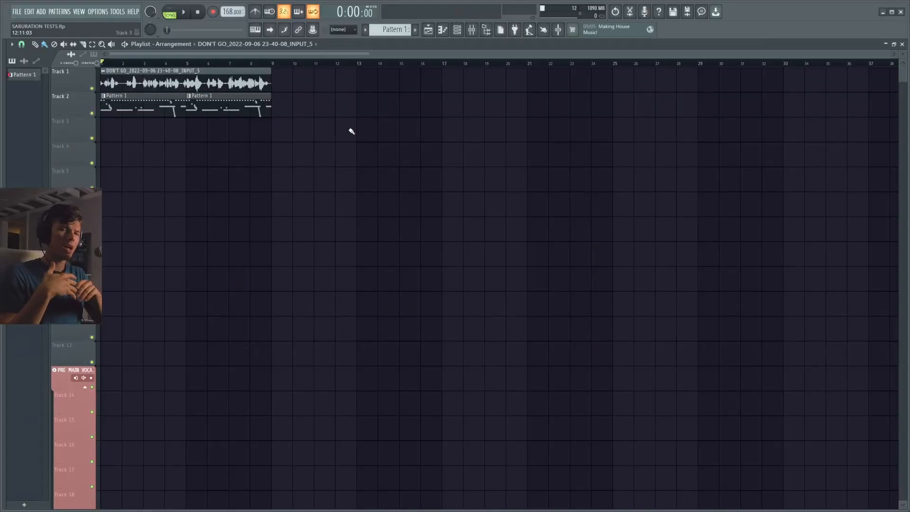
# - Show the kick layer's notes in the piano roll alongside the mixer and play Pattern 1
pyautogui.press('F7')
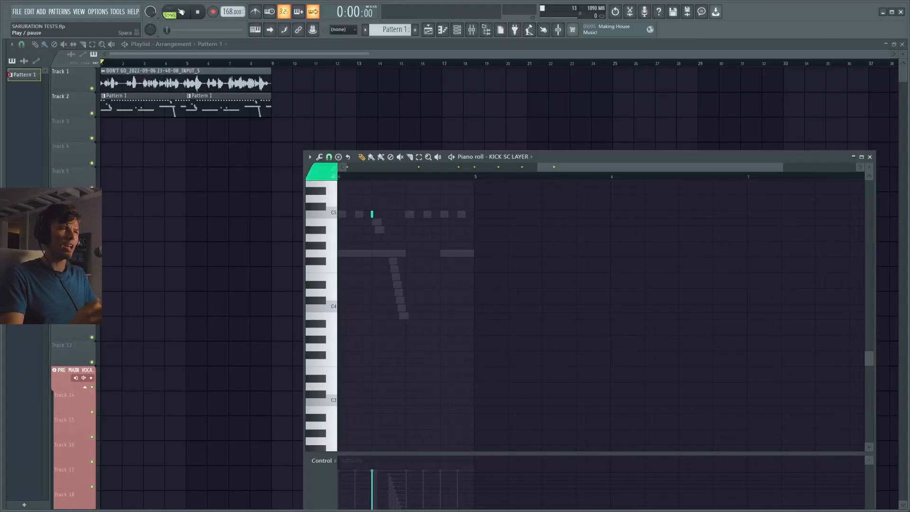
pyautogui.moveTo(551, 225); pyautogui.dragTo(900, 201)
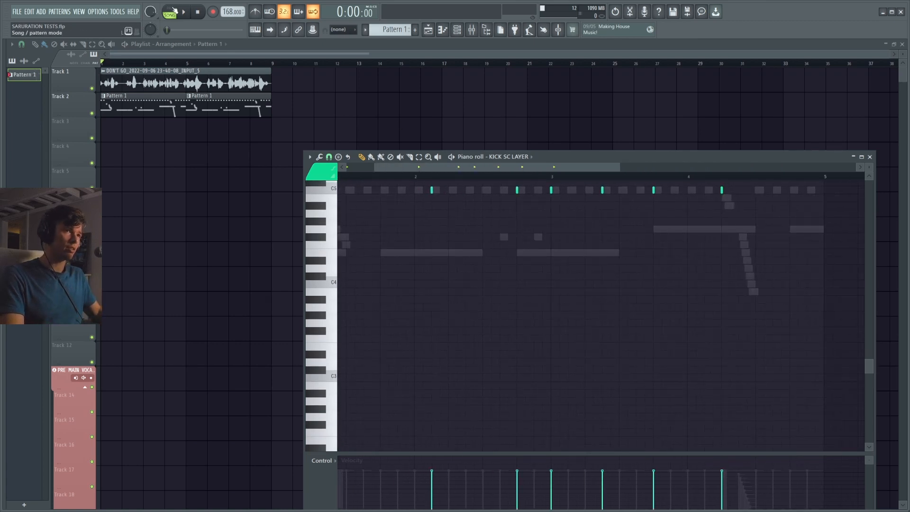
pyautogui.click(471, 29)
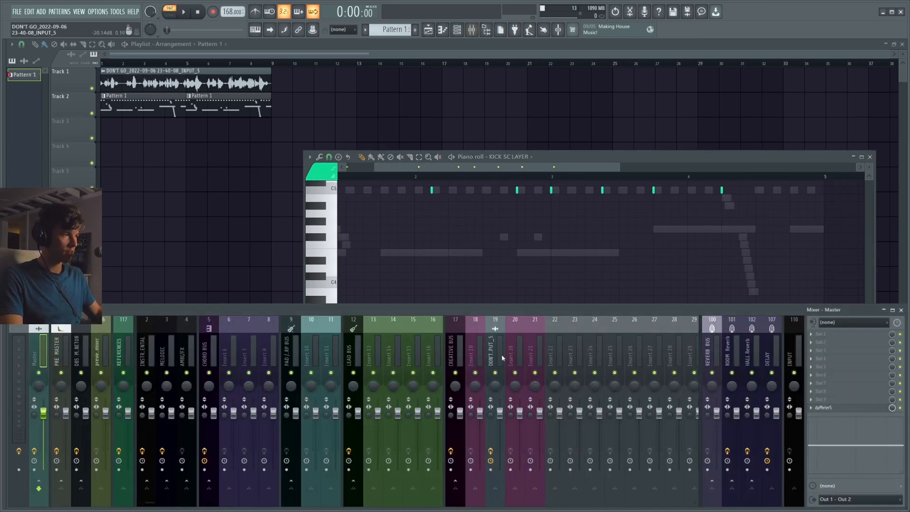
pyautogui.scroll(-5, 502, 359)
pyautogui.rightClick(436, 231)
pyautogui.press('space')
pyautogui.moveTo(436, 231); pyautogui.dragTo(628, 244)
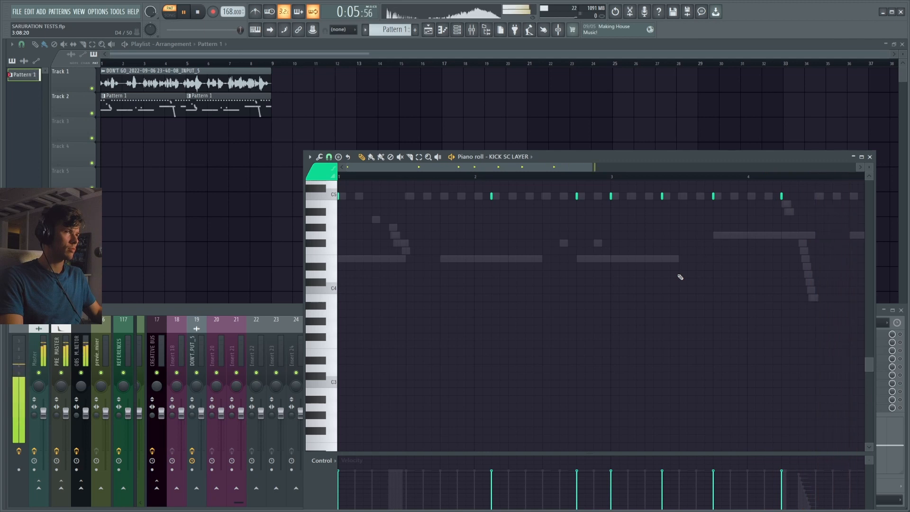
pyautogui.press('space')
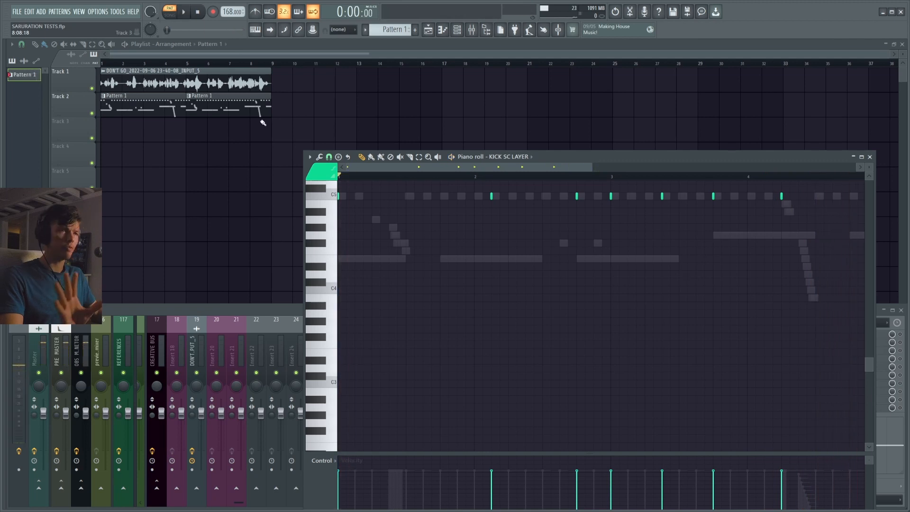
# - Filter the channel rack to instruments and listen to the 808 on its own
pyautogui.click(456, 31)
pyautogui.click(71, 46)
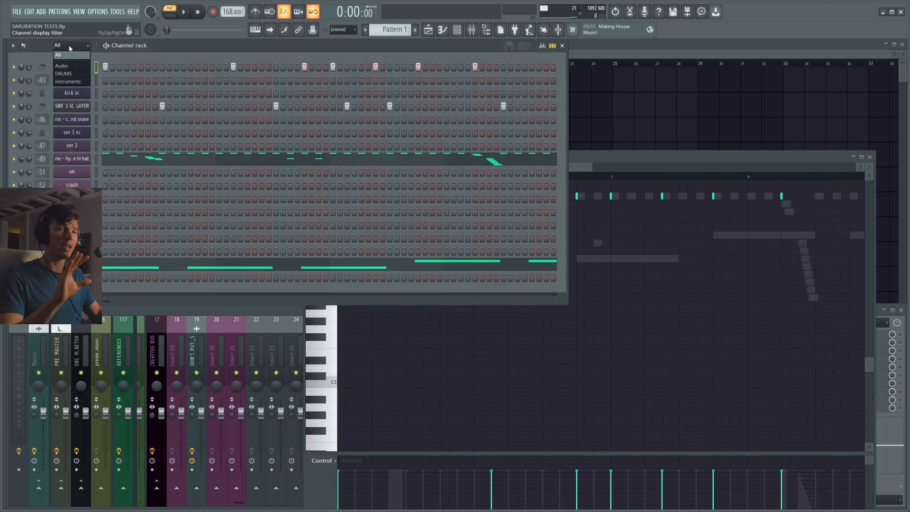
pyautogui.click(71, 82)
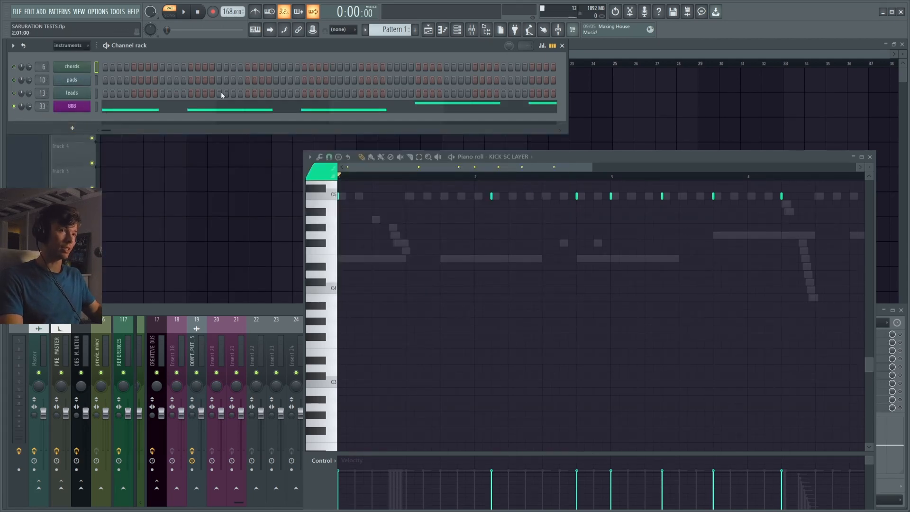
pyautogui.press('space')
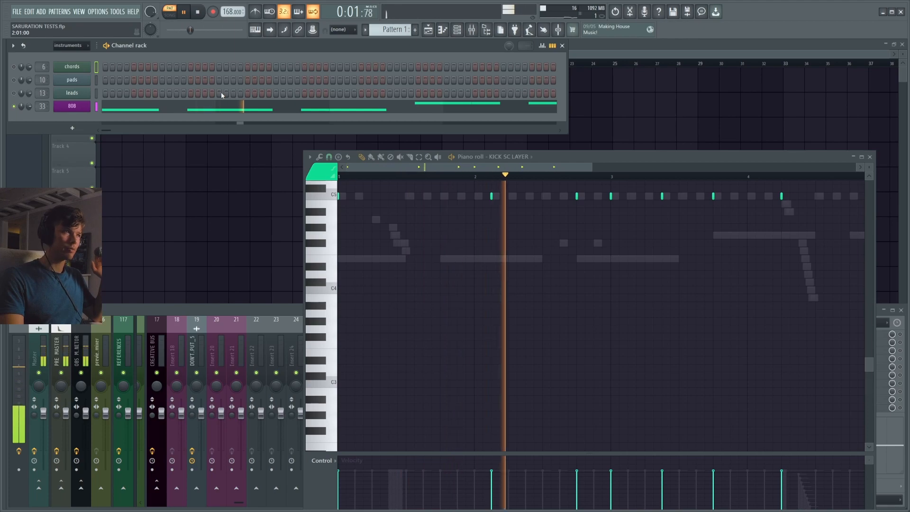
pyautogui.press('space')
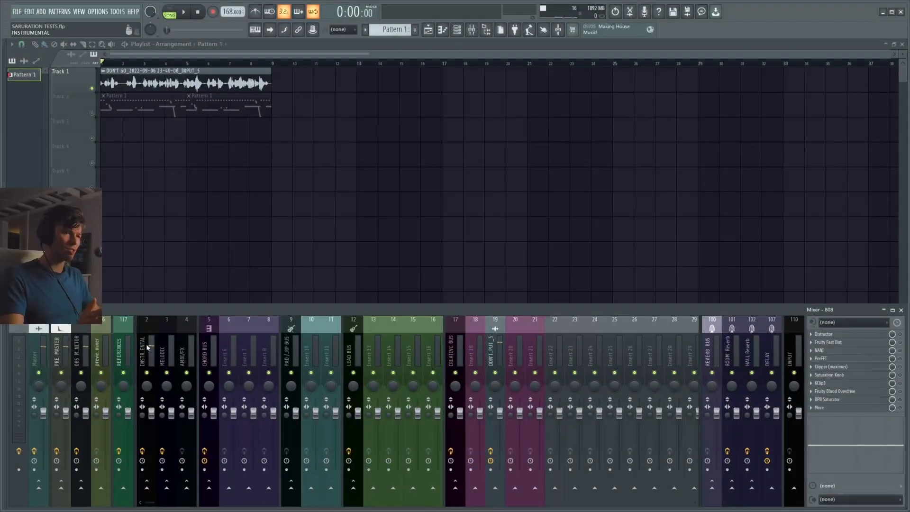
# - Select the DON'T GO vocal's mixer track, play the vocal and show its effect chain in the mixer
pyautogui.click(499, 358)
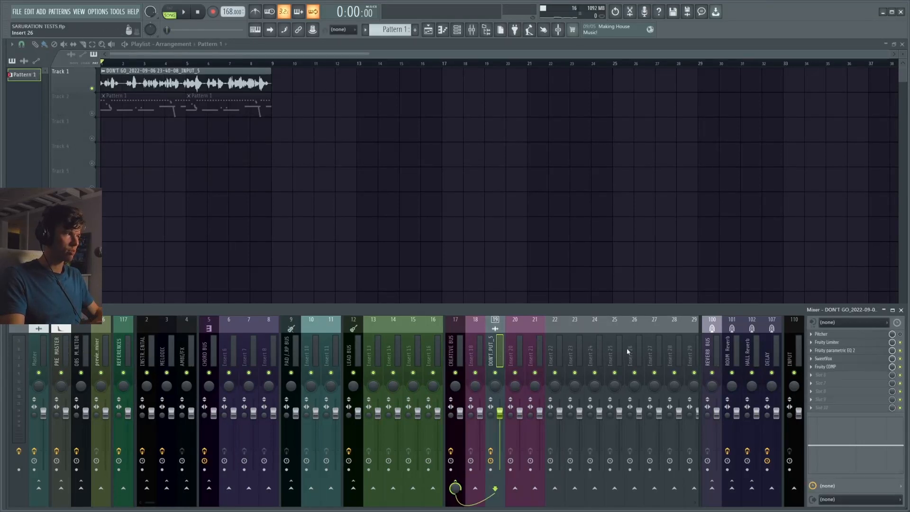
pyautogui.press('space')
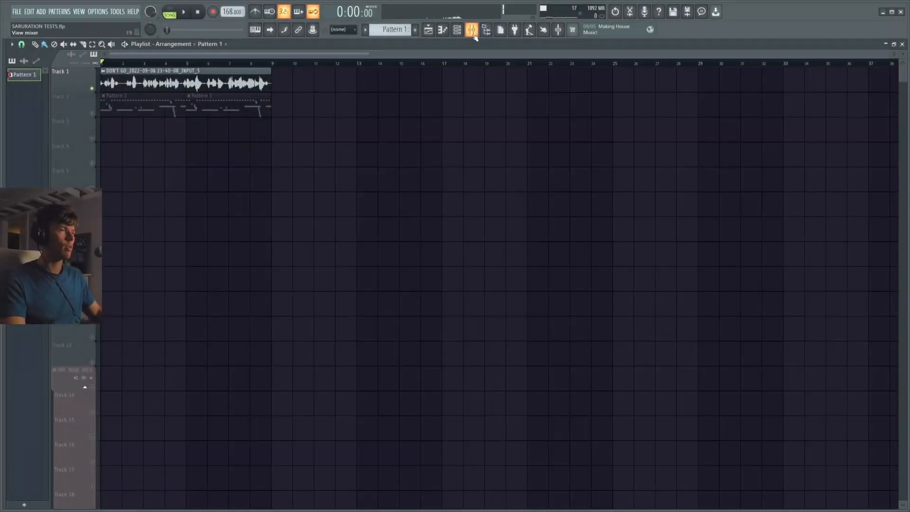
pyautogui.click(473, 33)
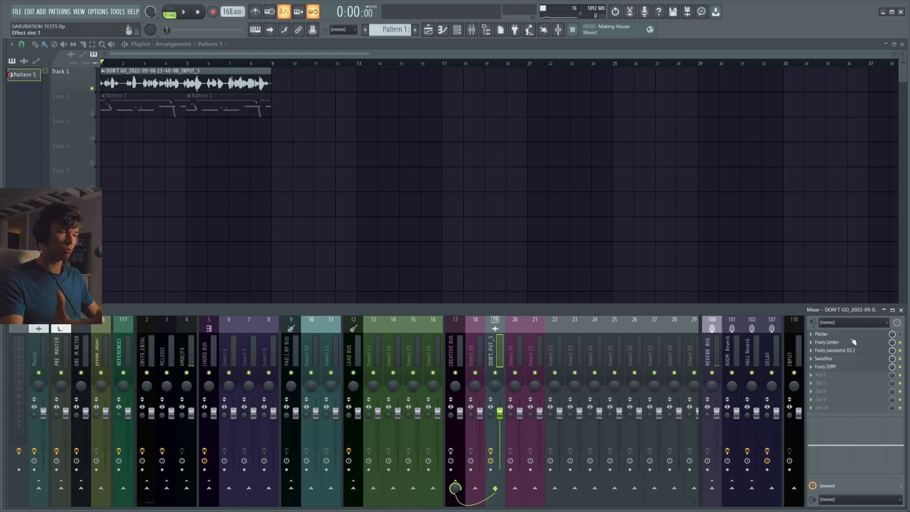
pyautogui.press('F9')
pyautogui.click(471, 35)
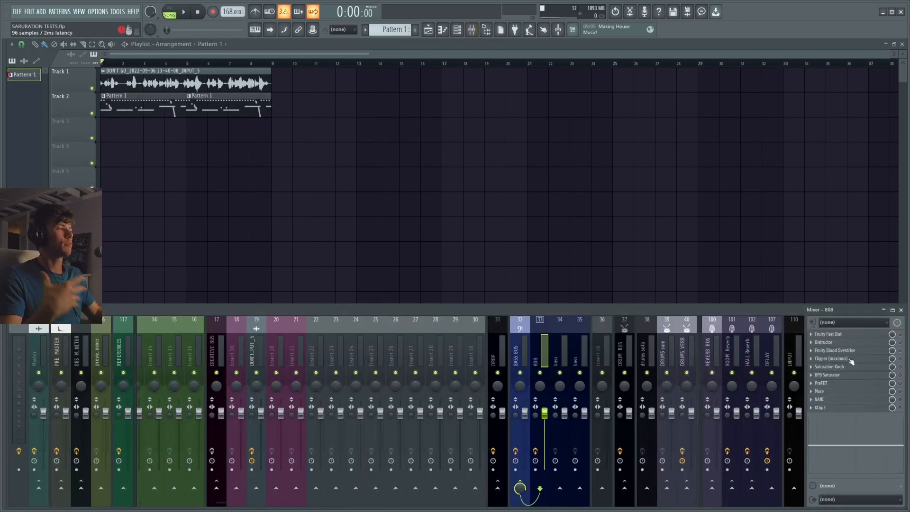
# - Open Fruity Fast Dist on the 808 track, and examine Distructor's distortion types and addable modules
pyautogui.click(836, 335)
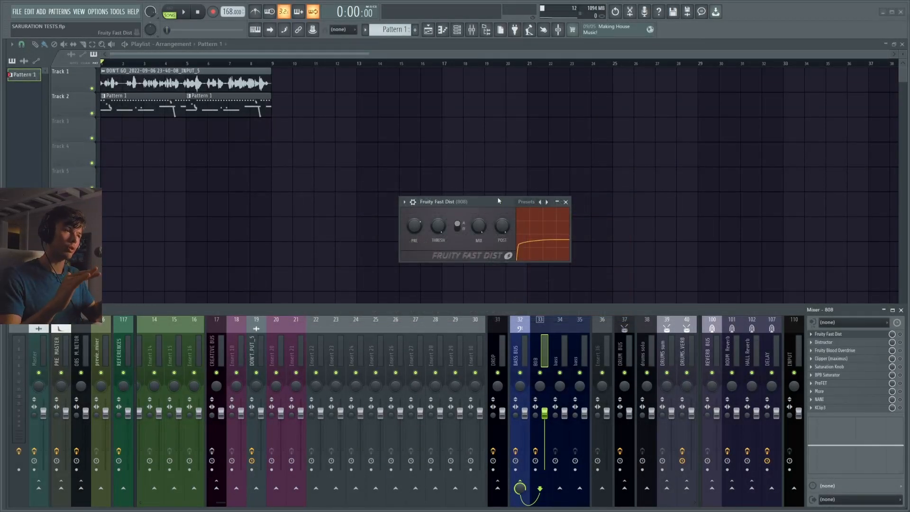
pyautogui.click(869, 343)
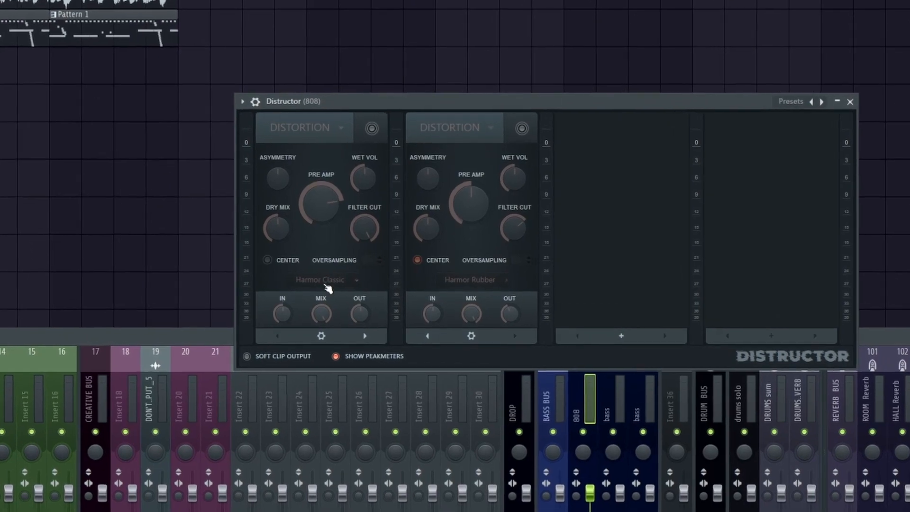
pyautogui.click(326, 285)
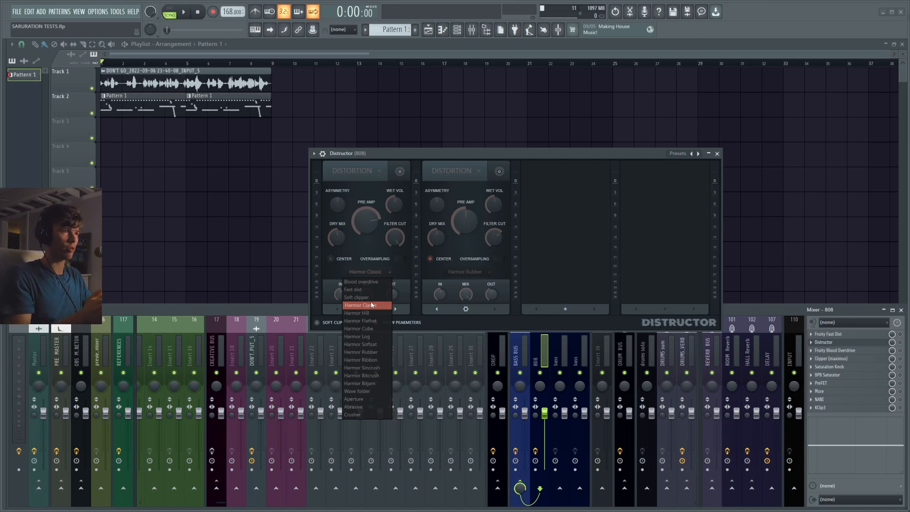
pyautogui.click(523, 160)
pyautogui.click(564, 308)
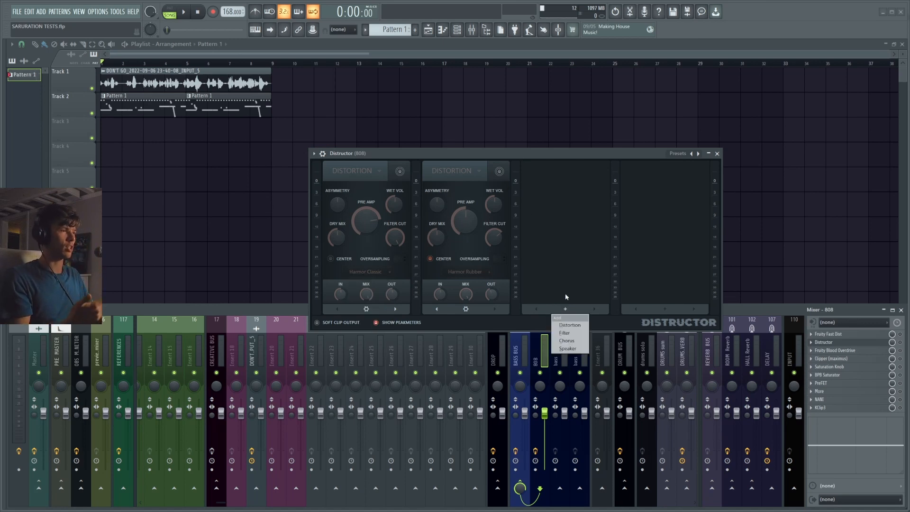
pyautogui.click(513, 329)
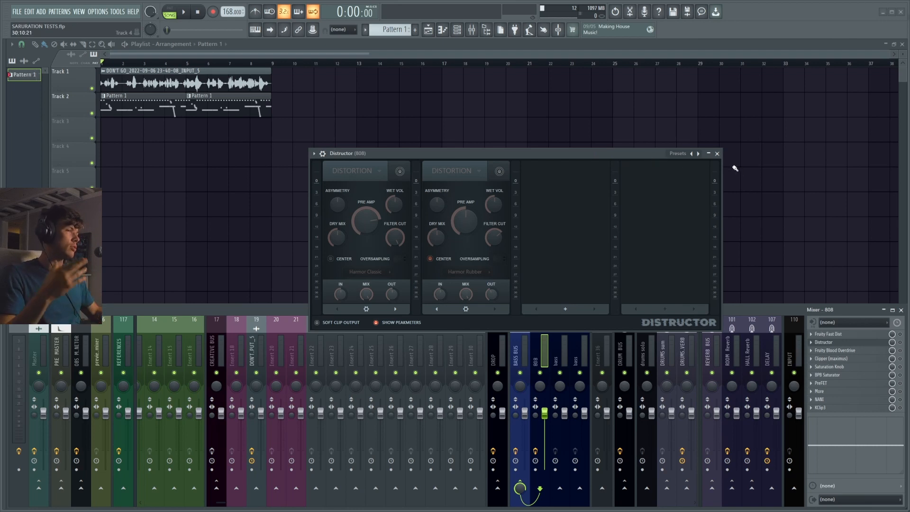
pyautogui.click(717, 154)
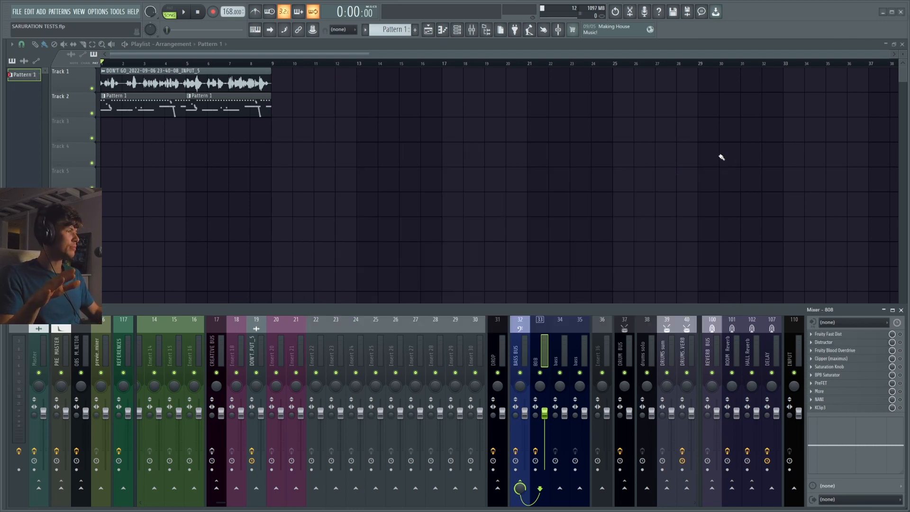
# - Open Fruity Blood Overdrive on the 808 track, examine its controls and close it
pyautogui.click(851, 351)
pyautogui.moveTo(459, 240); pyautogui.dragTo(420, 163)
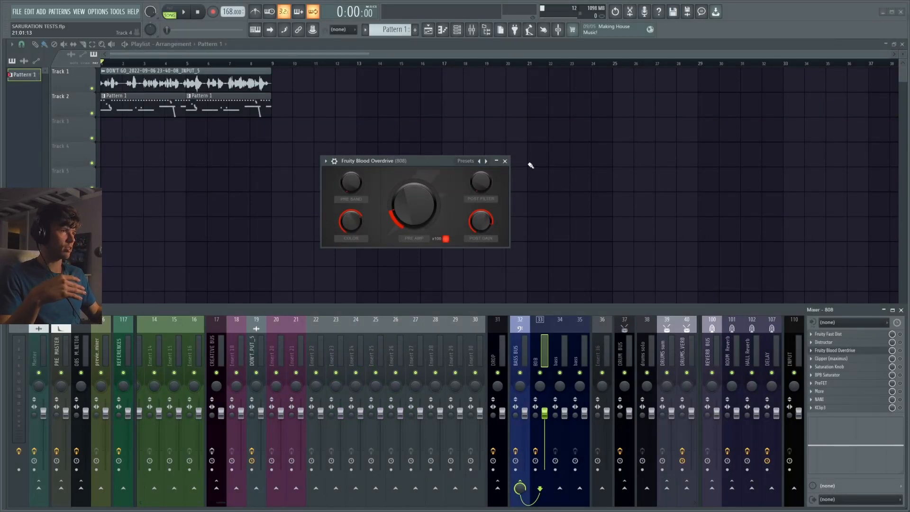
pyautogui.click(505, 161)
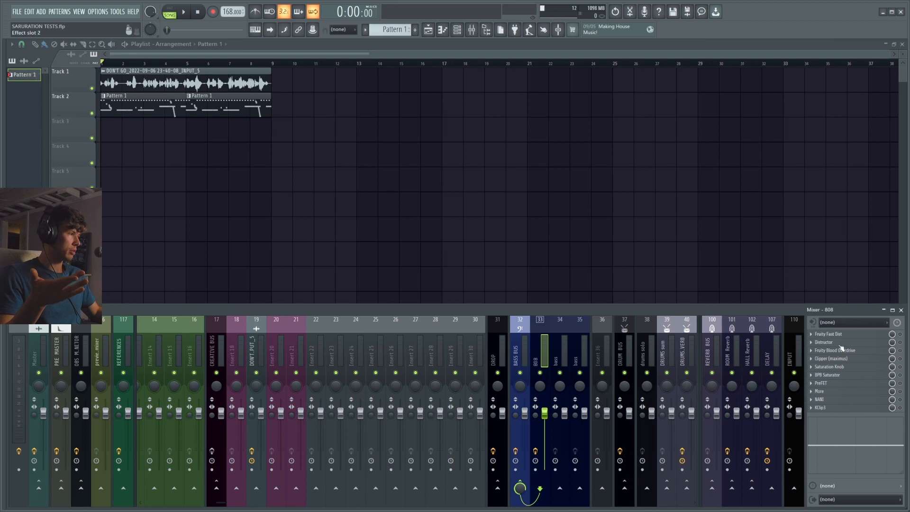
# - Open Clipper (maximus) on the 808 track, adjust the master band's saturation threshold and close the plugin
pyautogui.click(831, 359)
pyautogui.moveTo(355, 105); pyautogui.dragTo(412, 118)
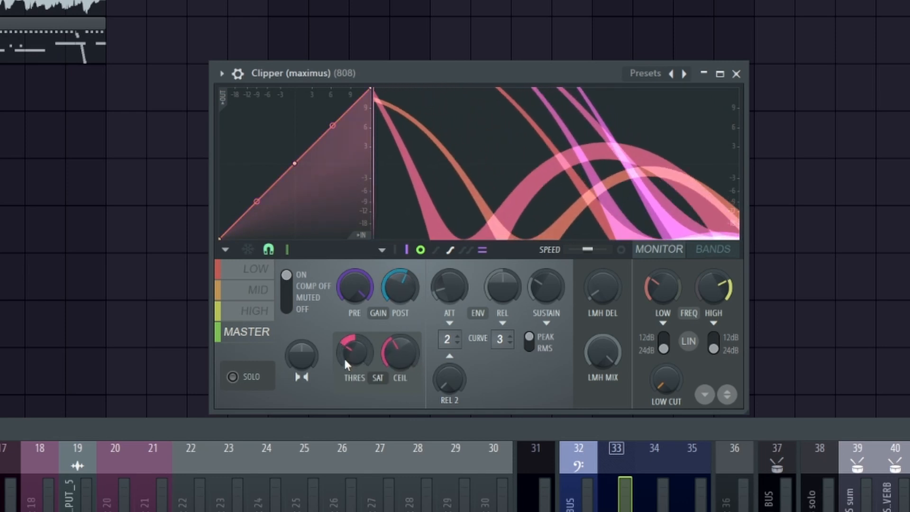
pyautogui.moveTo(348, 352); pyautogui.dragTo(349, 337)
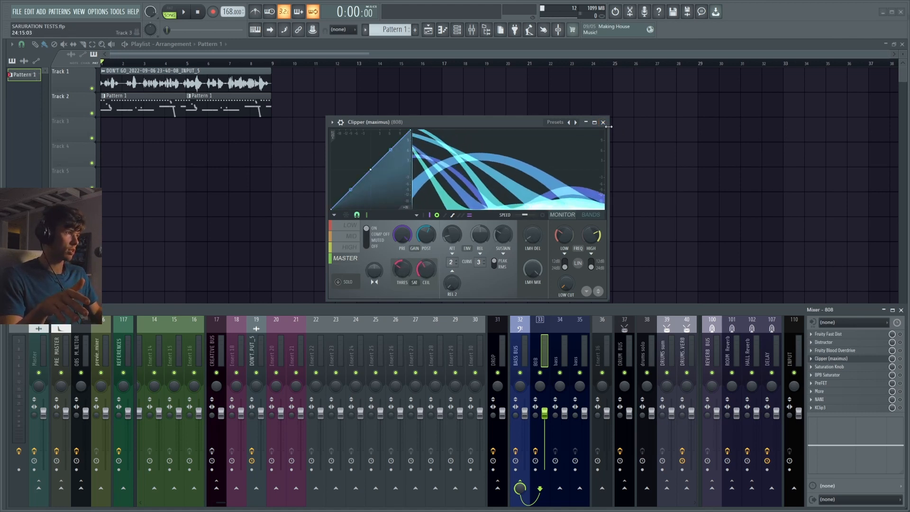
pyautogui.click(603, 123)
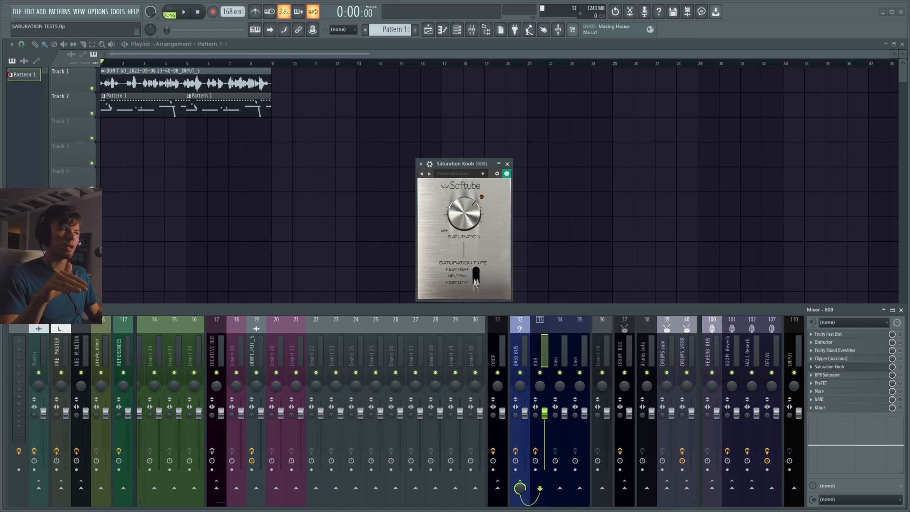
# - Examine the controls of the Saturation Knob, BPB Saturator and PreFET plugins on the 808 track
pyautogui.click(507, 164)
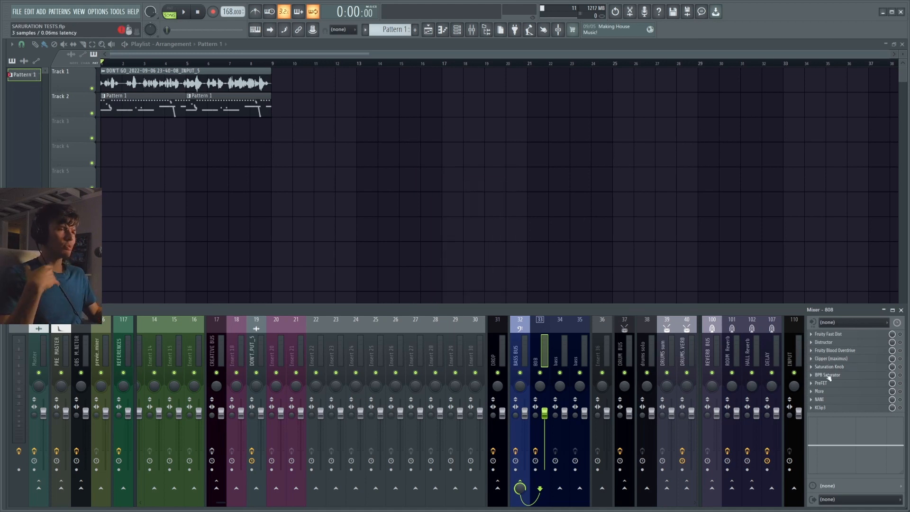
pyautogui.click(828, 374)
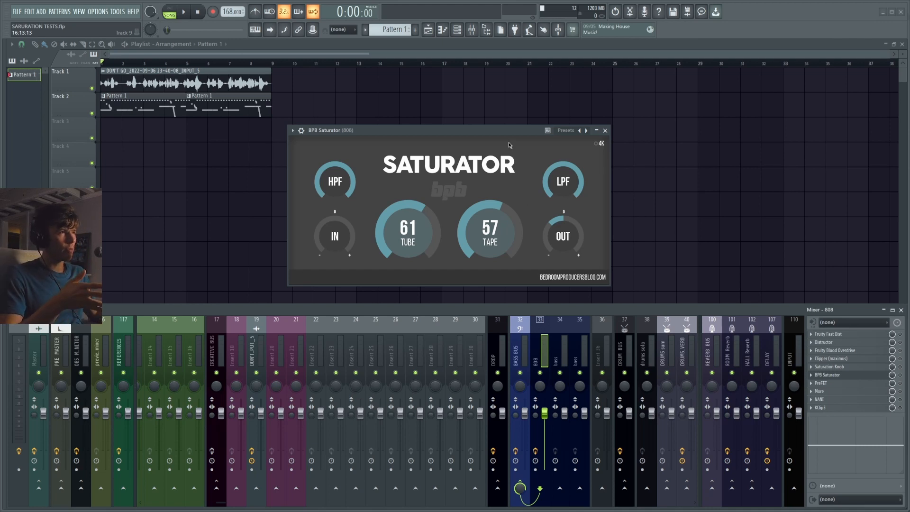
pyautogui.moveTo(503, 132); pyautogui.dragTo(509, 139)
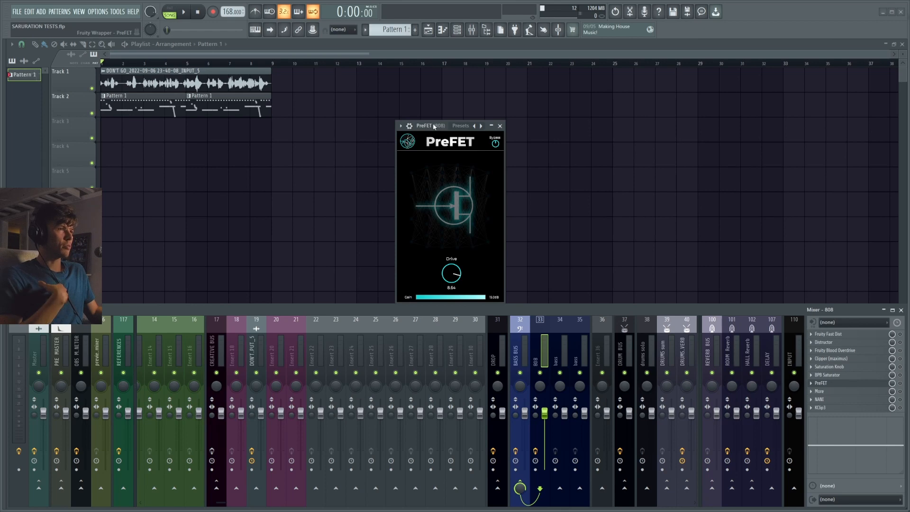
pyautogui.moveTo(433, 127); pyautogui.dragTo(421, 137)
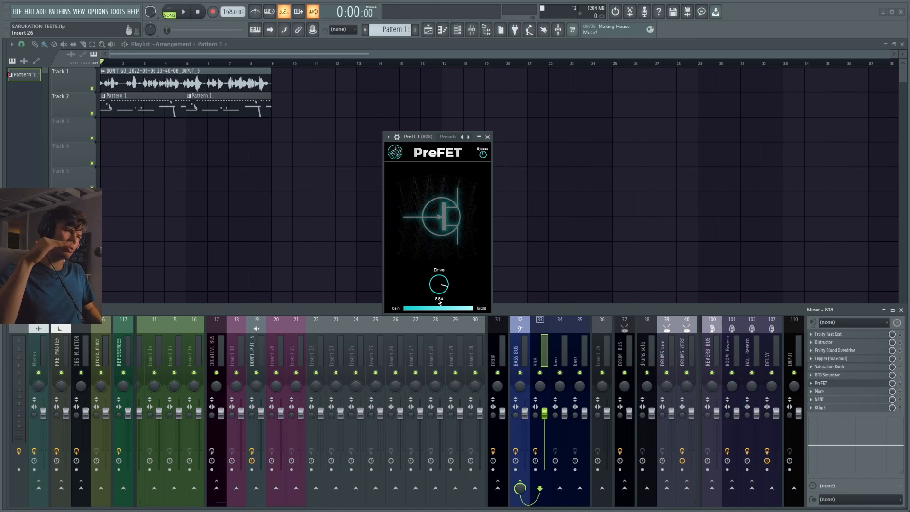
pyautogui.click(488, 137)
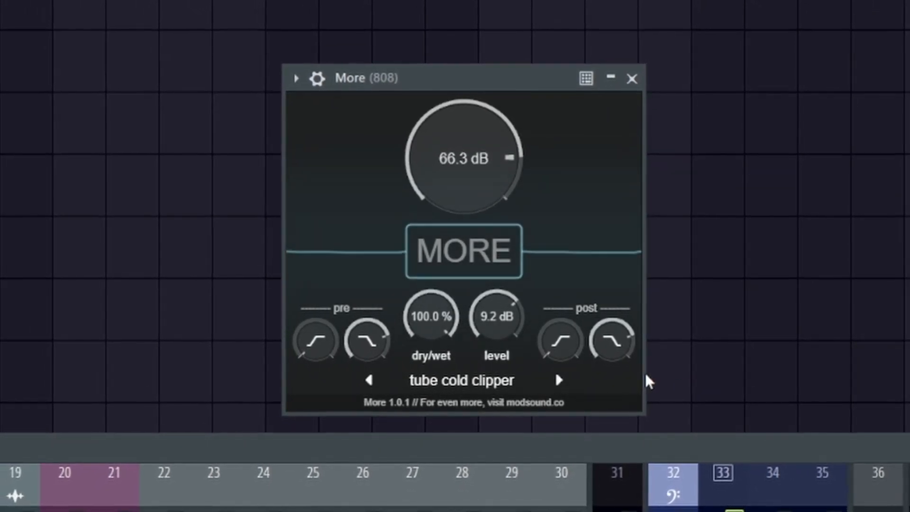
# - Browse the More plugin's saturation modes, including ratty diode, return to tube cold clipper and close the plugin
pyautogui.click(558, 378)
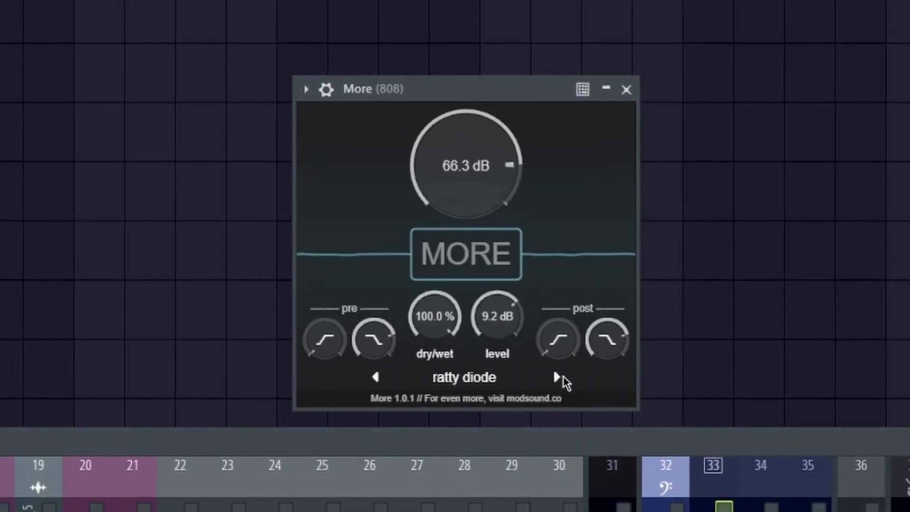
pyautogui.click(557, 378)
pyautogui.click(382, 377)
pyautogui.click(382, 377)
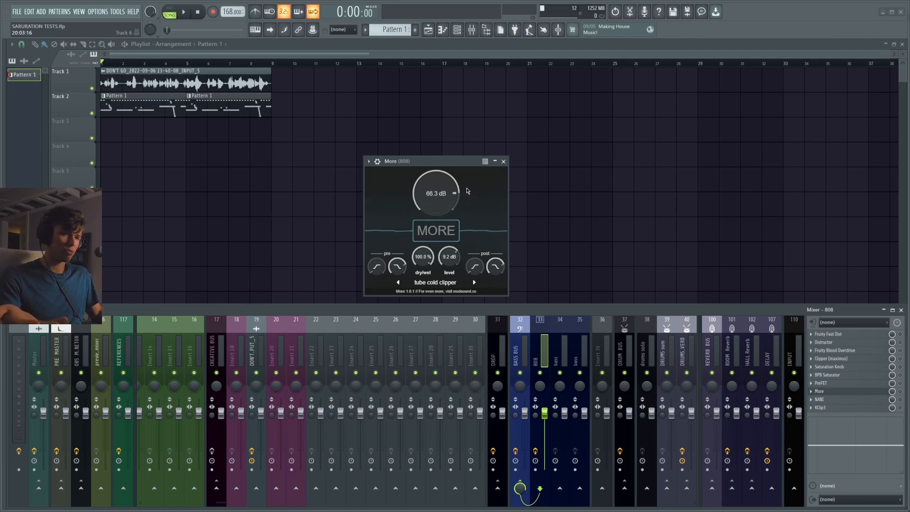
pyautogui.click(502, 161)
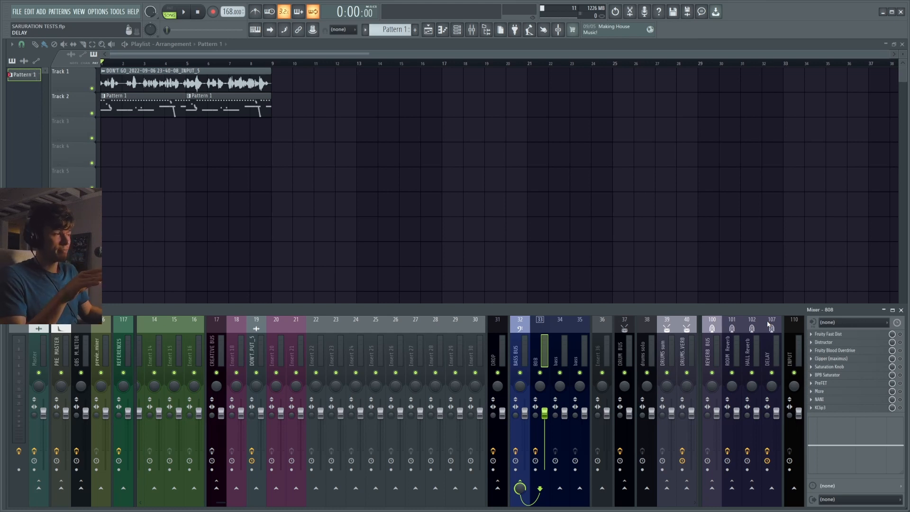
# - Open NANI on the 808 track, examine its drive, colour and mode controls, and close it
pyautogui.click(833, 399)
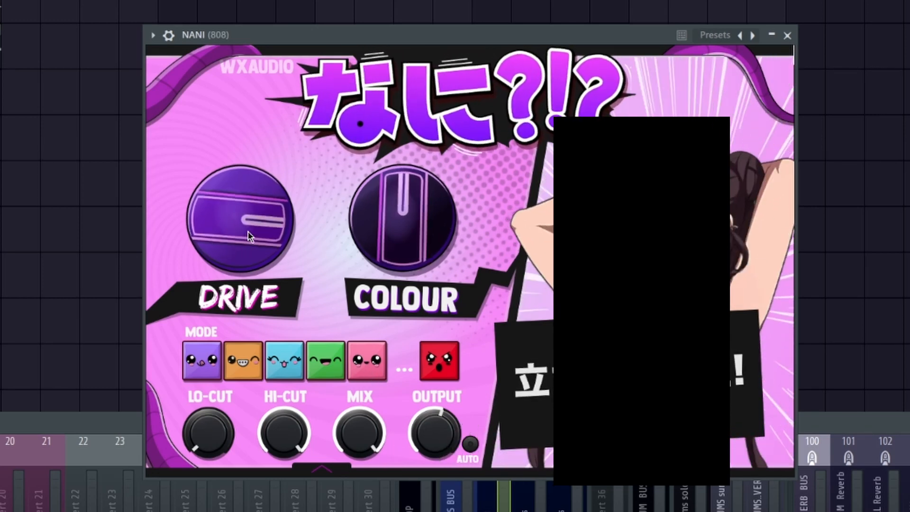
pyautogui.moveTo(589, 55)
pyautogui.moveTo(563, 35); pyautogui.dragTo(509, 32)
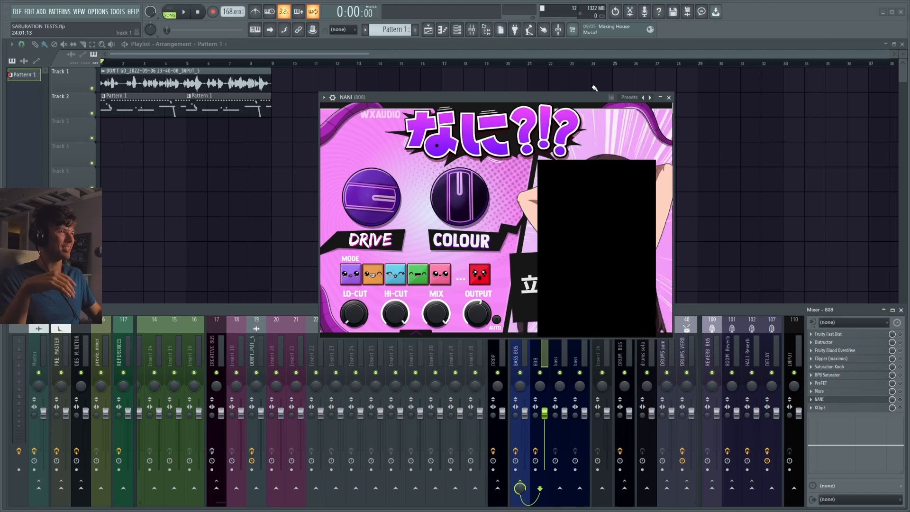
pyautogui.click(668, 97)
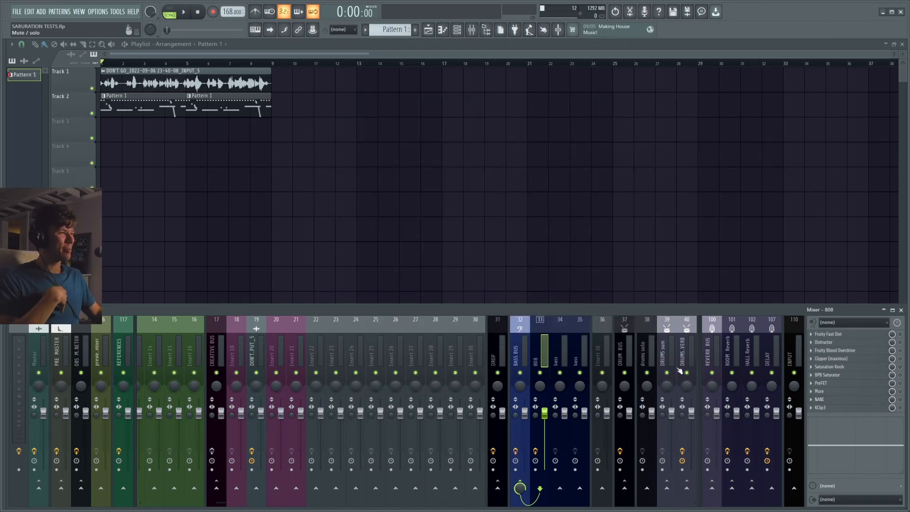
# - Open KClip3 on the 808 track, toggle the input/output gain link on and off, and examine the available clipping modes
pyautogui.click(837, 407)
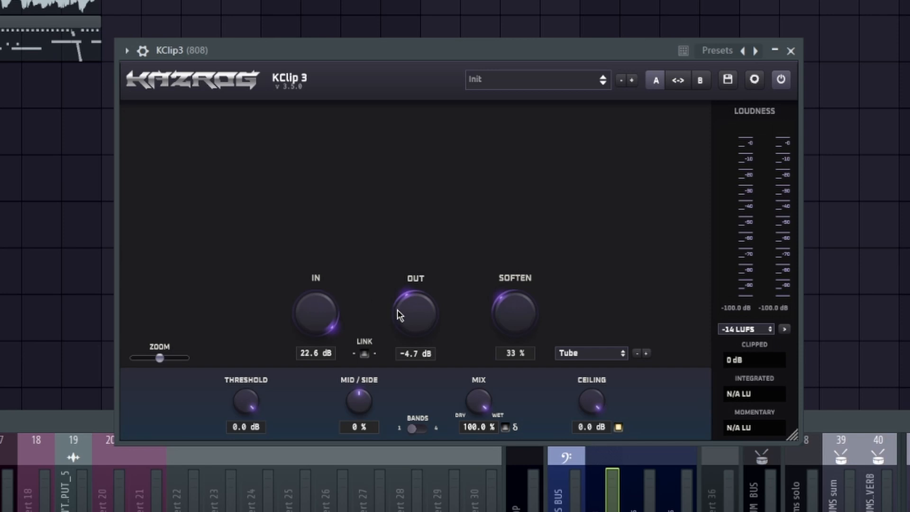
pyautogui.click(364, 353)
pyautogui.click(364, 353)
pyautogui.click(610, 358)
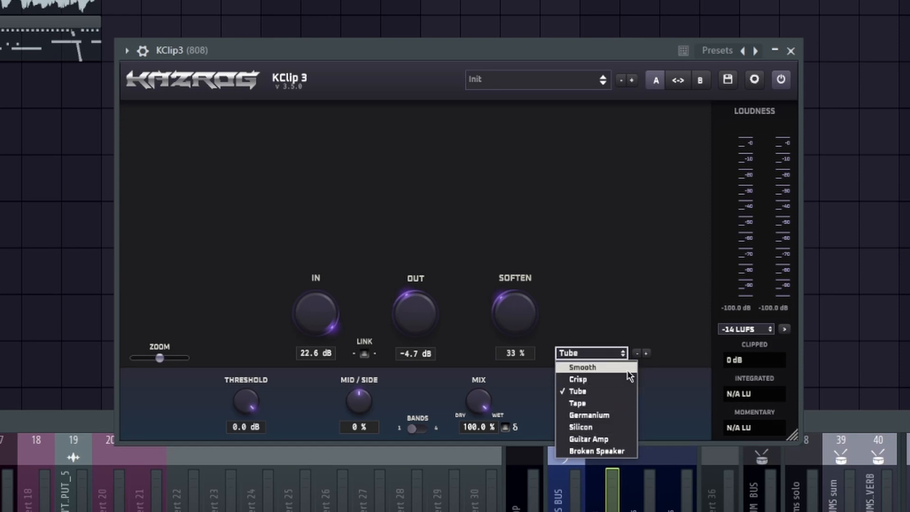
pyautogui.click(617, 270)
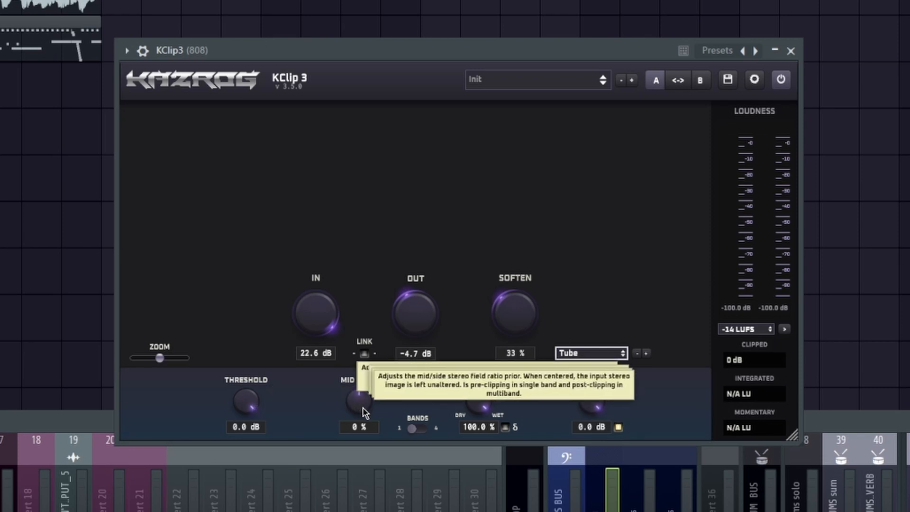
# - Switch KClip3 to four-band mode to examine its per-band clipping controls, return it to single-band mode and close the plugin
pyautogui.click(424, 428)
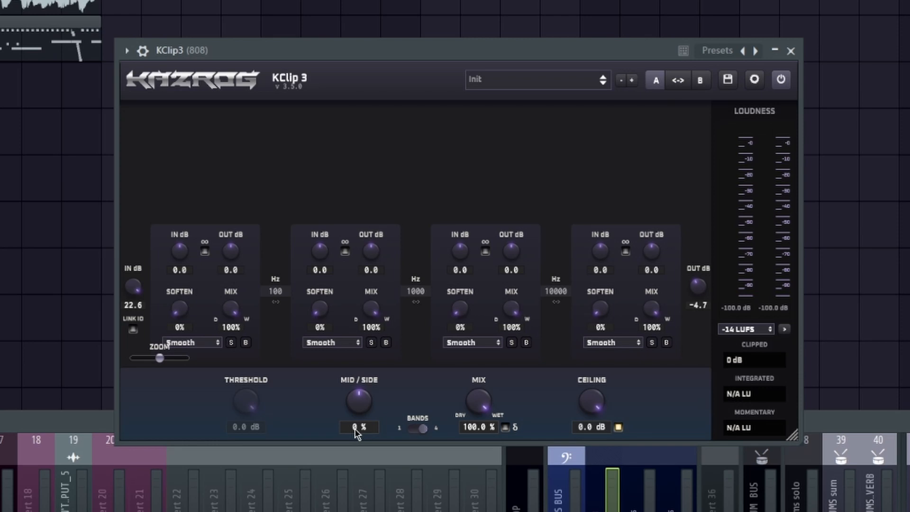
pyautogui.click(420, 429)
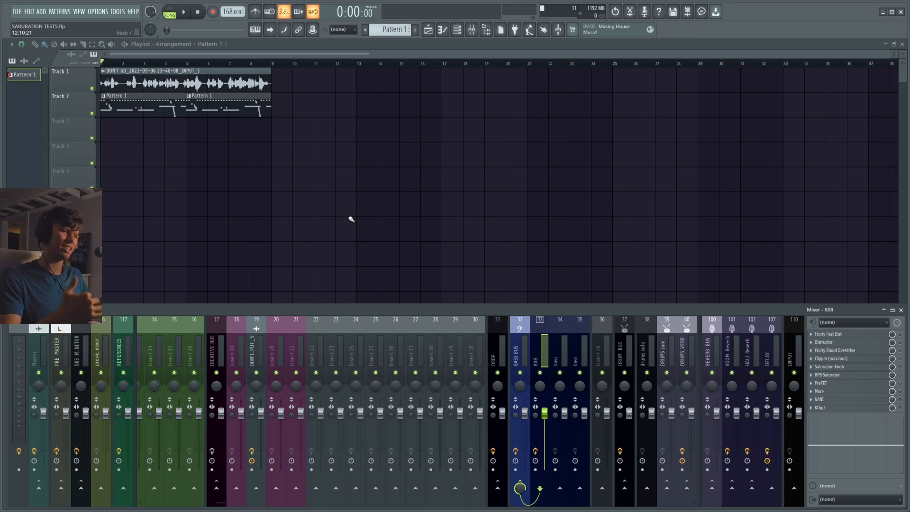
# - Show the channel rack with the drum channels
pyautogui.press('F6')
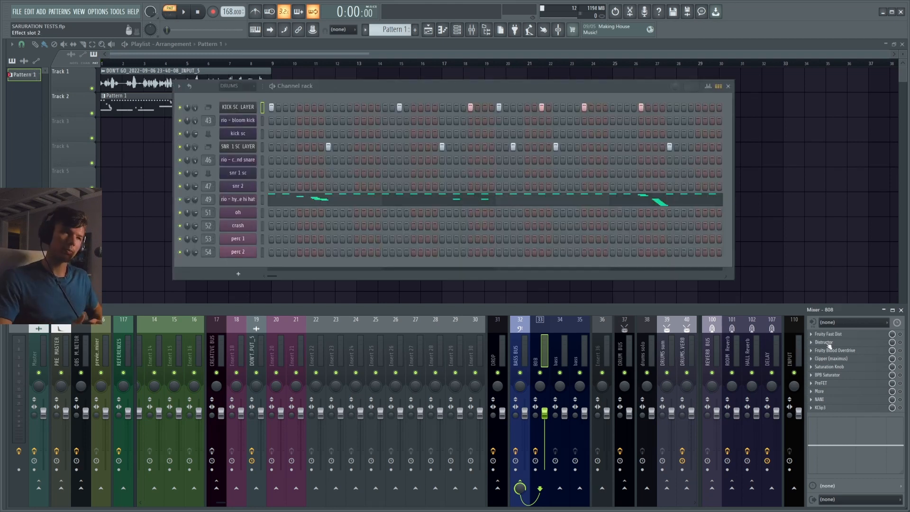